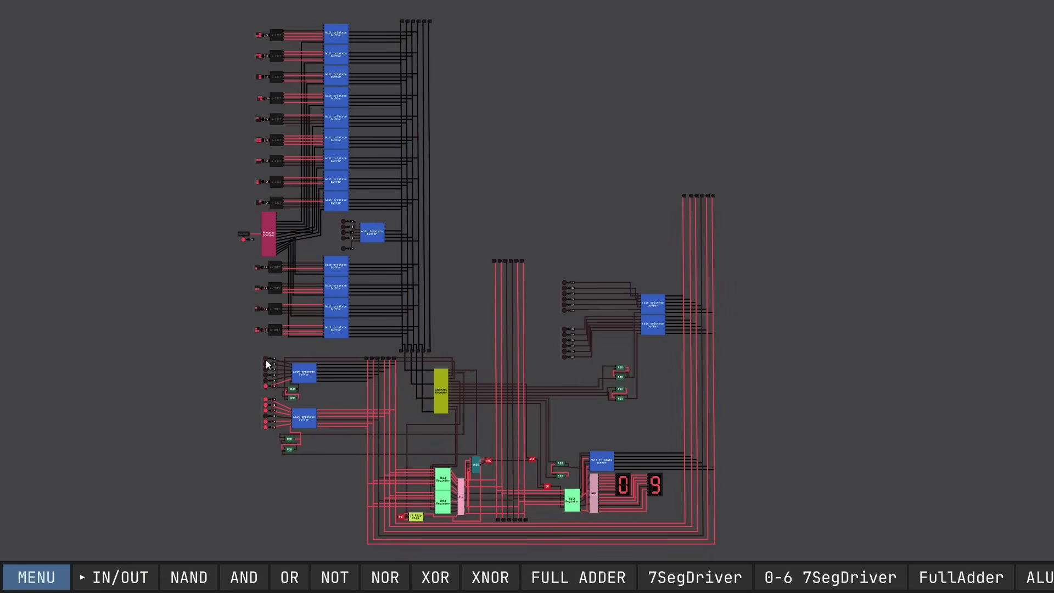
Step: Test the large computer circuit by switching the top two input pins of the upper lower-left tristate buffer on and off
left_click(266, 360)
left_click(266, 363)
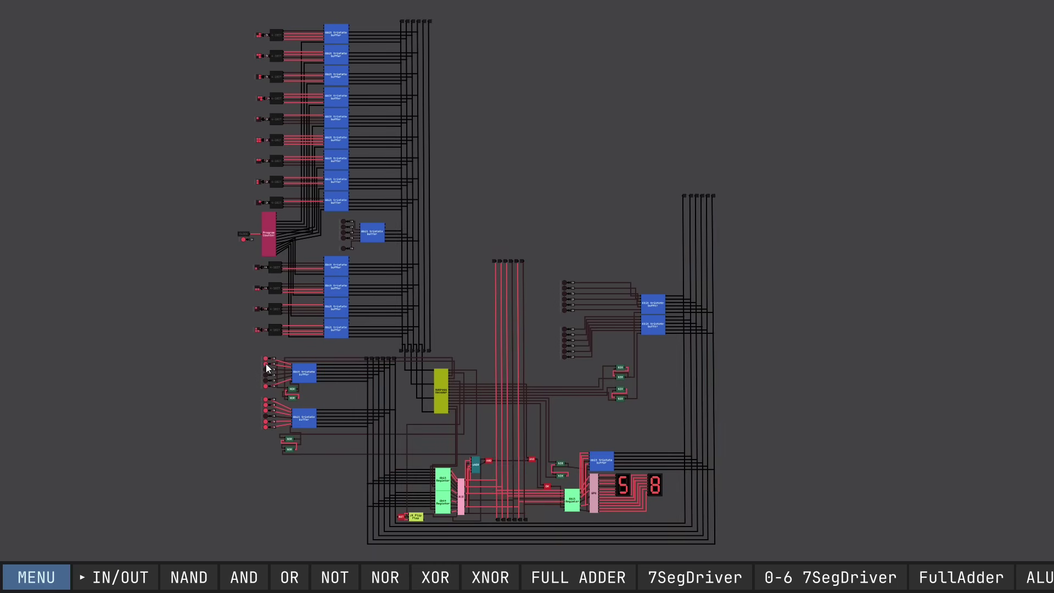
left_click(265, 364)
left_click(265, 358)
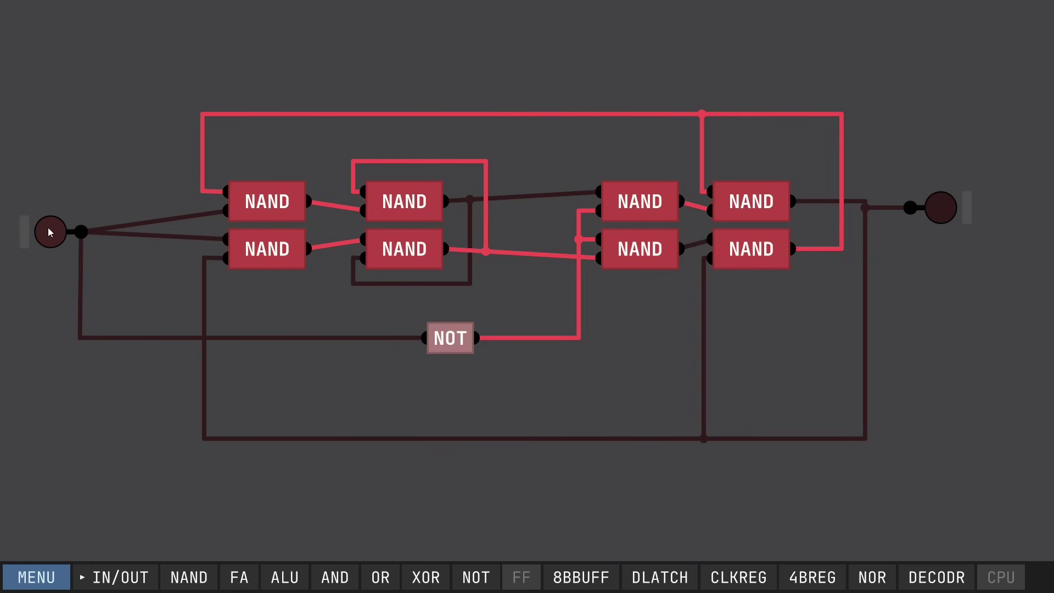
Step: Pulse the flip-flop's input pin on and off twice to test how its output toggles
left_click(48, 232)
left_click(49, 231)
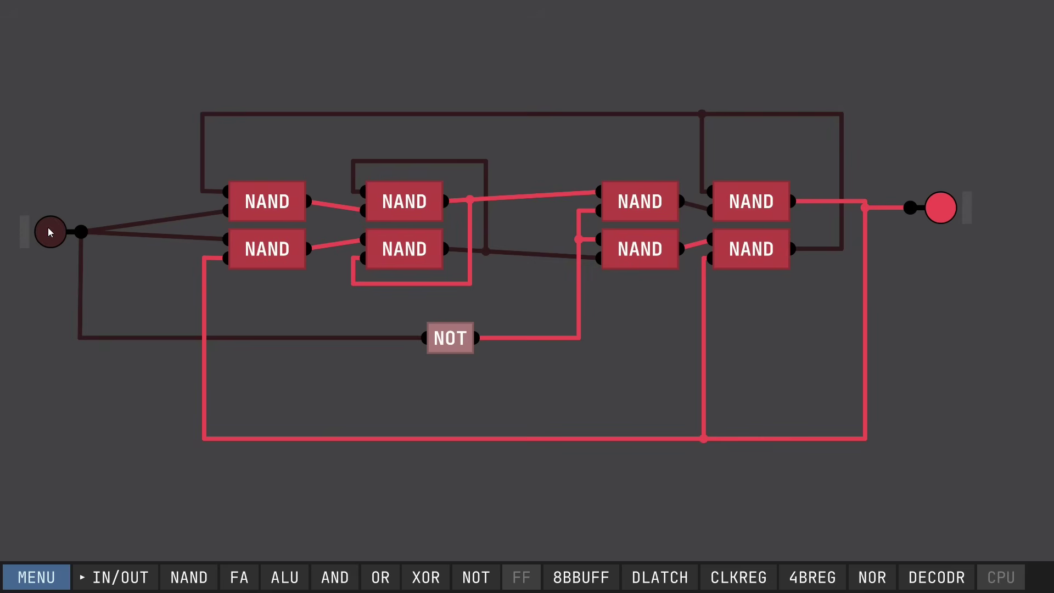
left_click(48, 232)
left_click(49, 231)
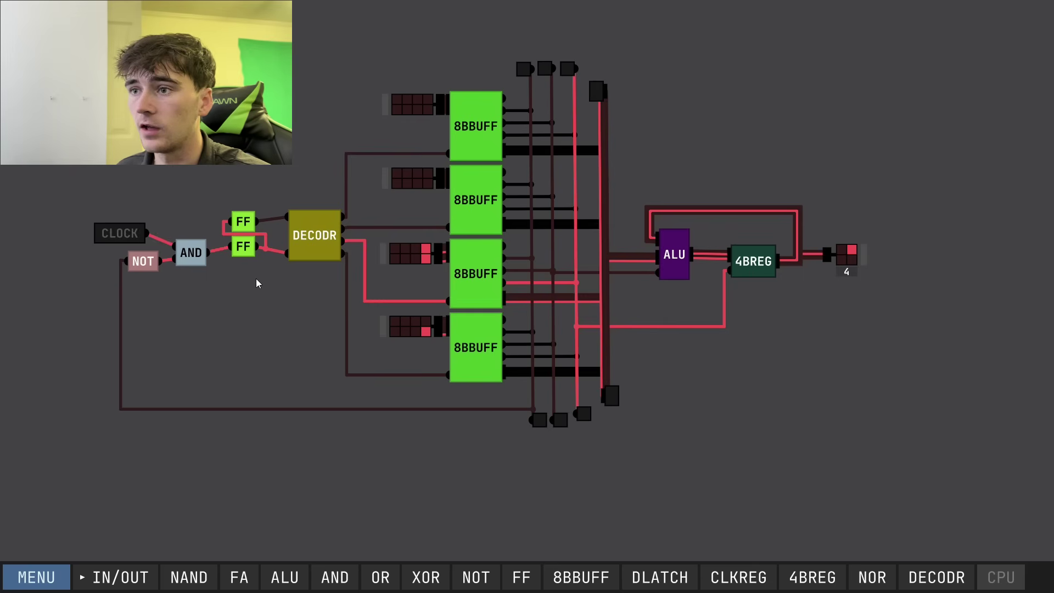
left_click_drag(230, 233, 268, 299)
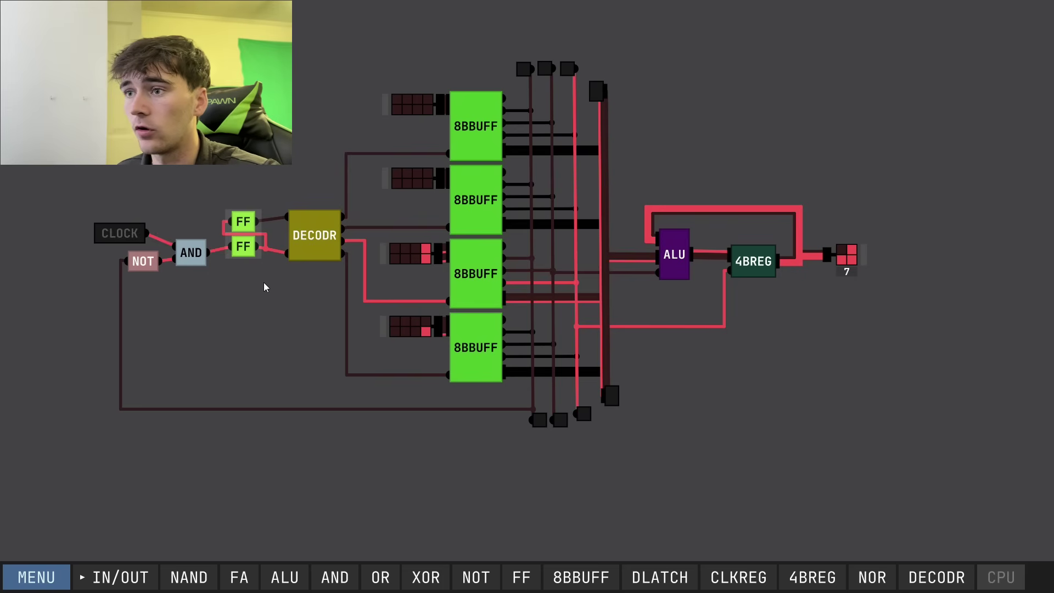
left_click(263, 288)
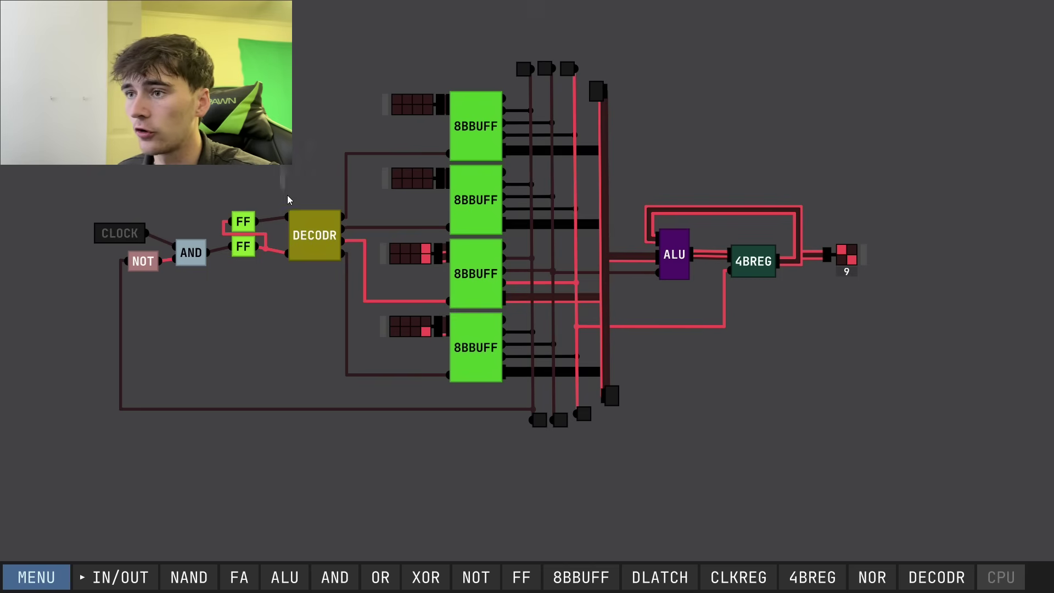
left_click_drag(282, 206, 335, 297)
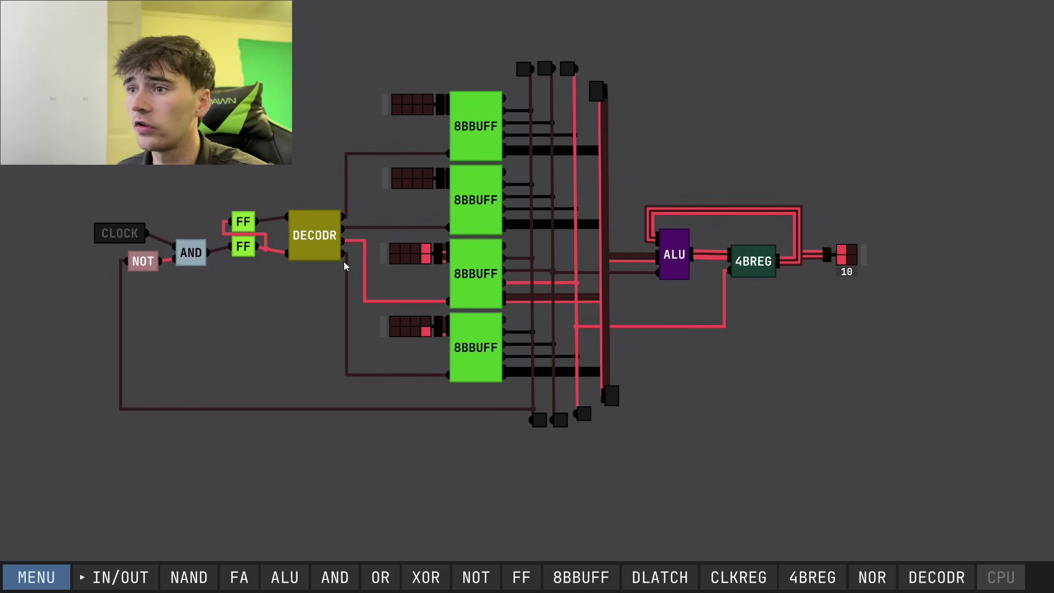
left_click_drag(231, 182, 273, 269)
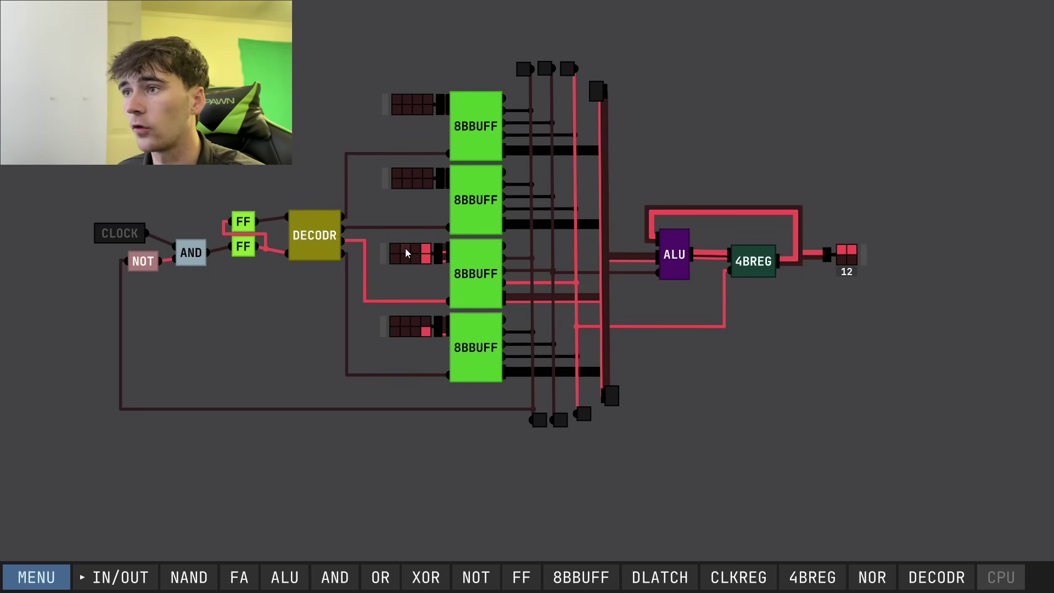
Step: Test the halt instruction by switching the second upper-row bit of the topmost 8BBUFF's input on and off again
left_click(407, 100)
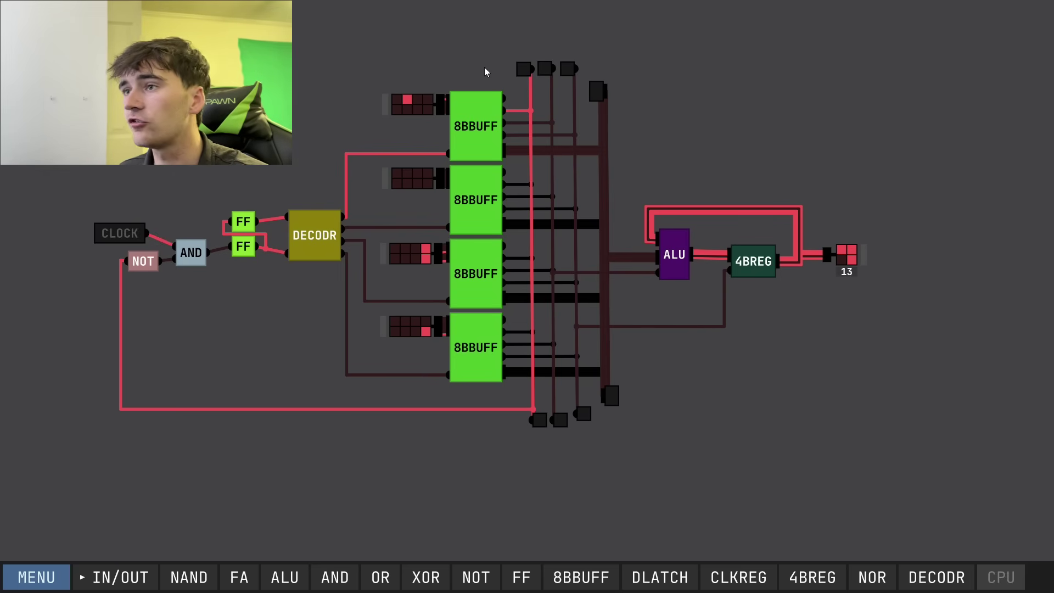
left_click(403, 107)
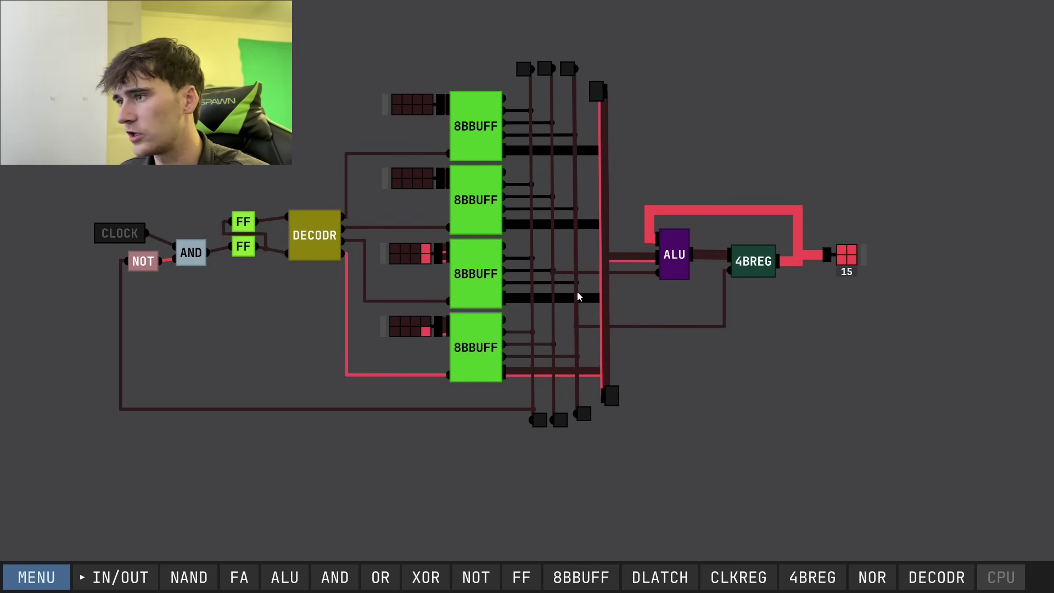
Step: View the internal circuit of the ALU and of one of its FA chips, and return to the CPU circuit
right_click(675, 256)
left_click(693, 280)
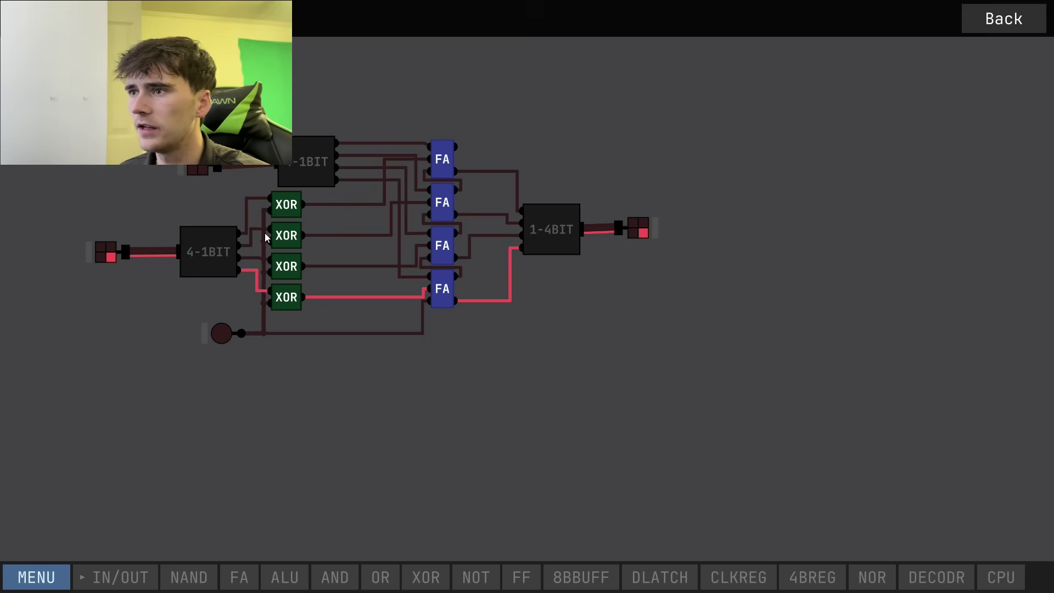
left_click_drag(353, 229, 420, 257)
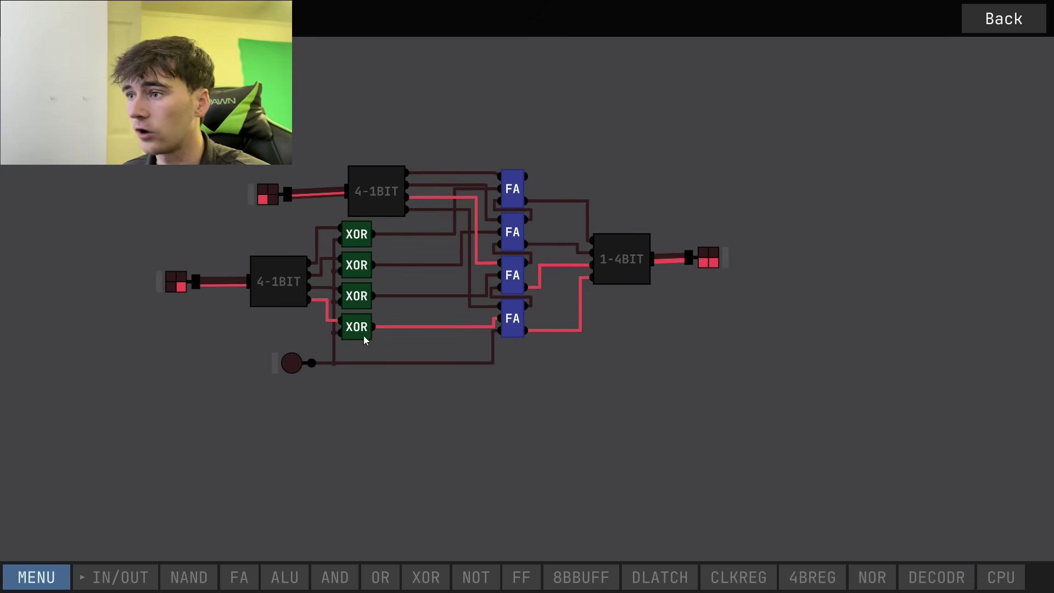
right_click(519, 231)
left_click(532, 261)
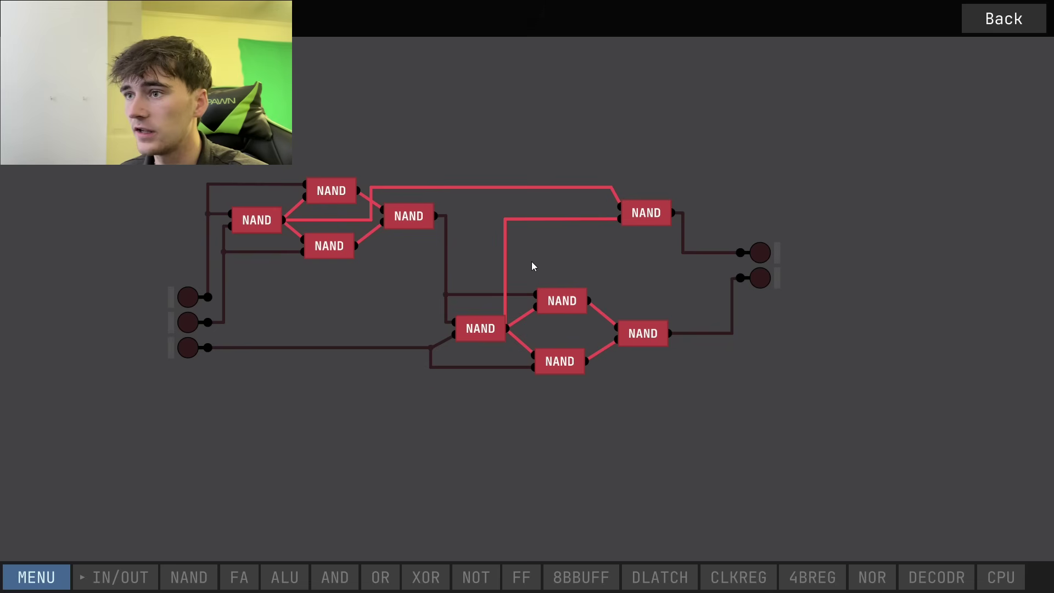
left_click_drag(152, 102, 807, 443)
left_click(784, 422)
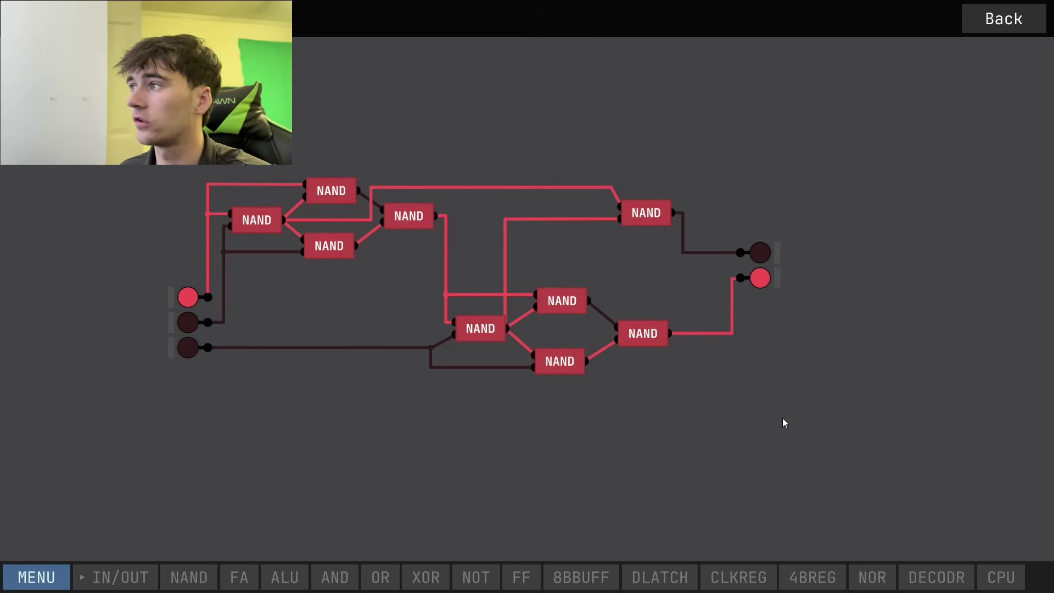
left_click(1028, 25)
left_click(1028, 26)
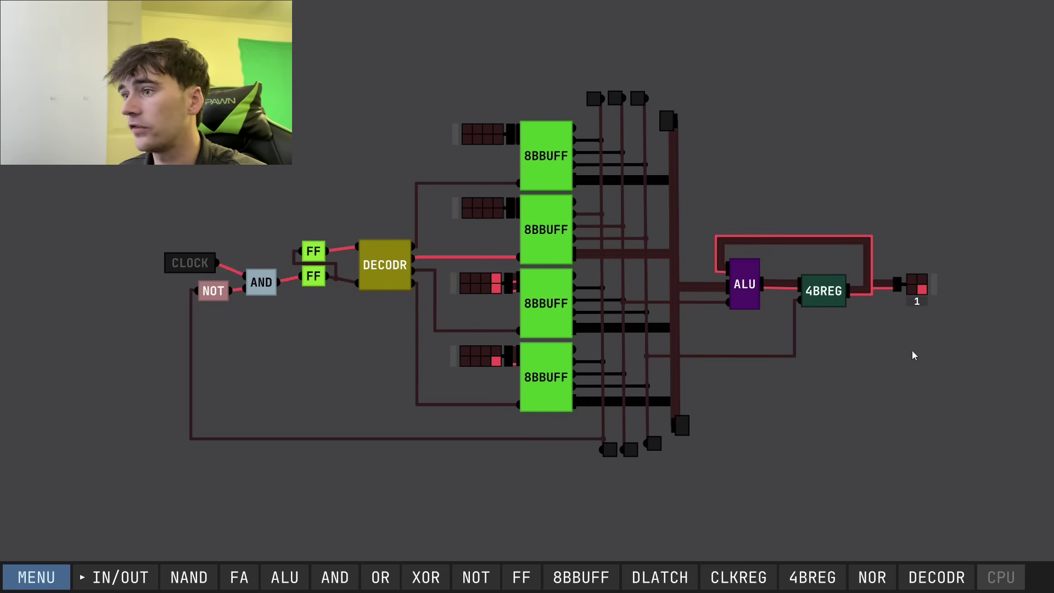
Step: Test subtracting 5 by adding the 4 bit and subtract bit to the lowest instruction and the subtract bit above it, and remove them again
left_click(476, 361)
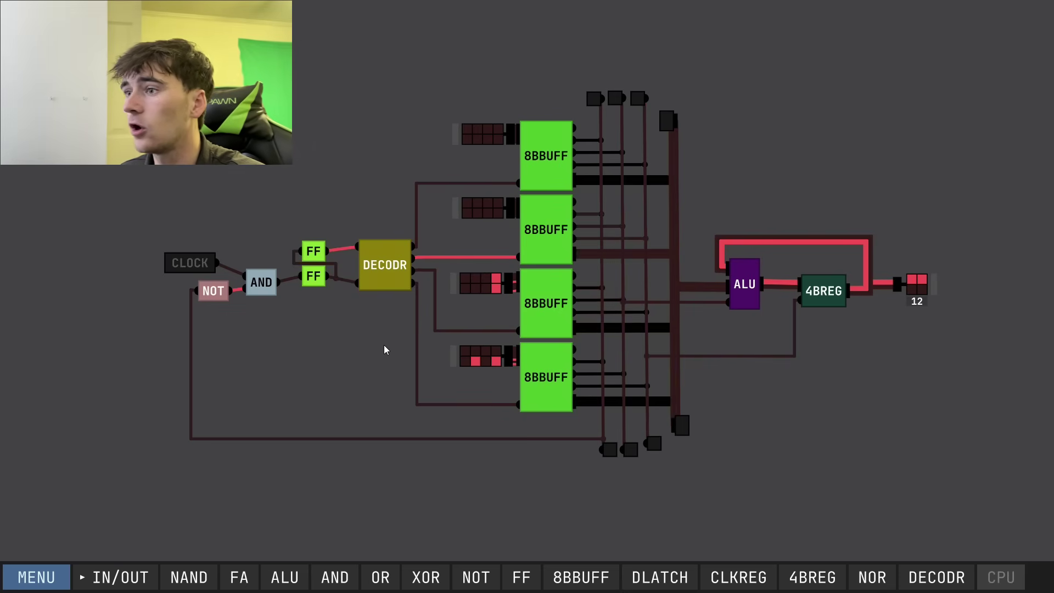
left_click(486, 351)
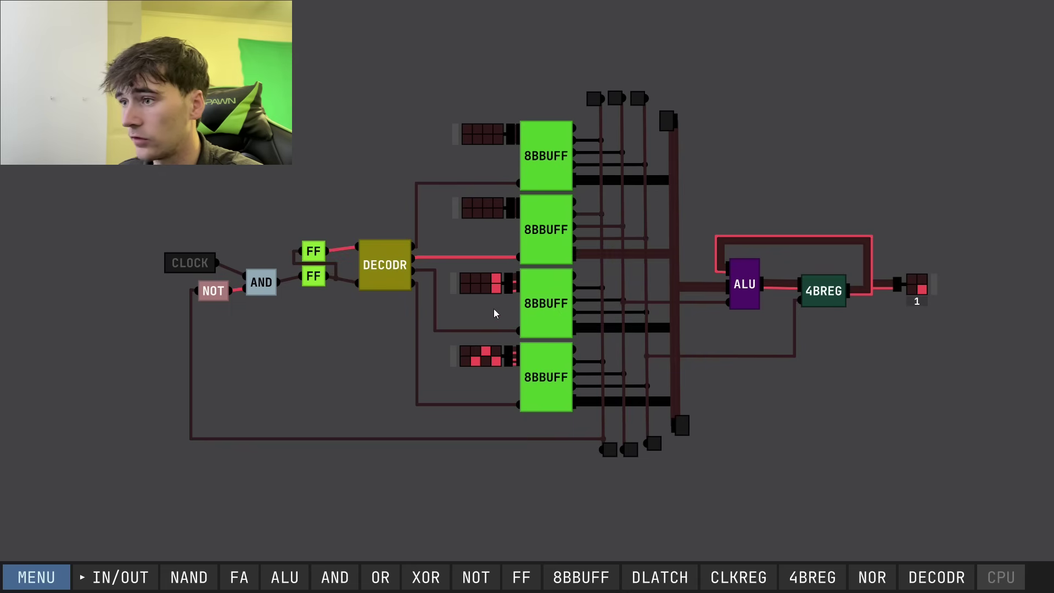
left_click(486, 278)
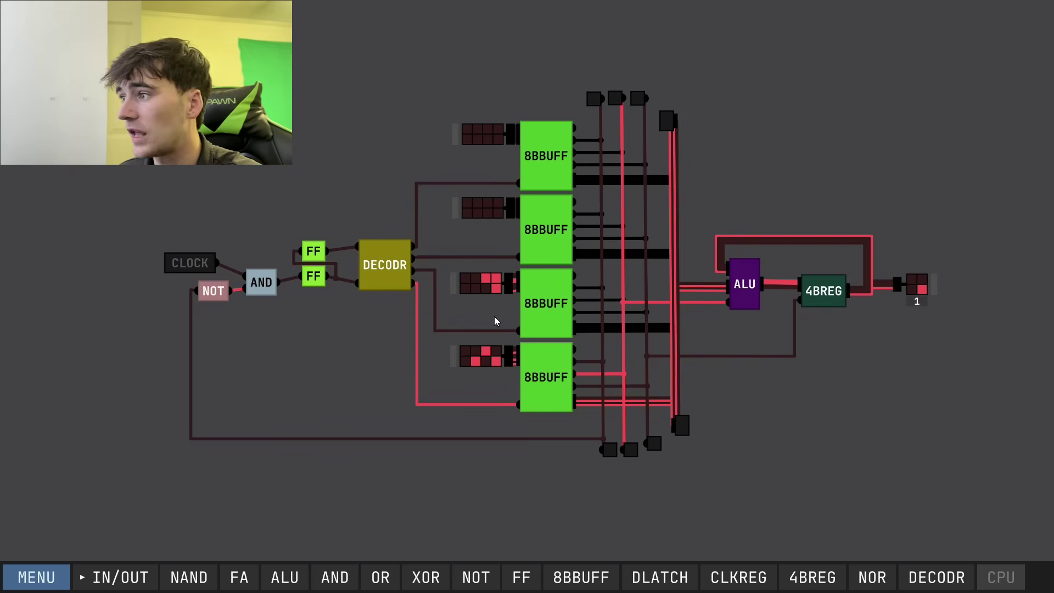
left_click(486, 351)
left_click(486, 277)
left_click(481, 361)
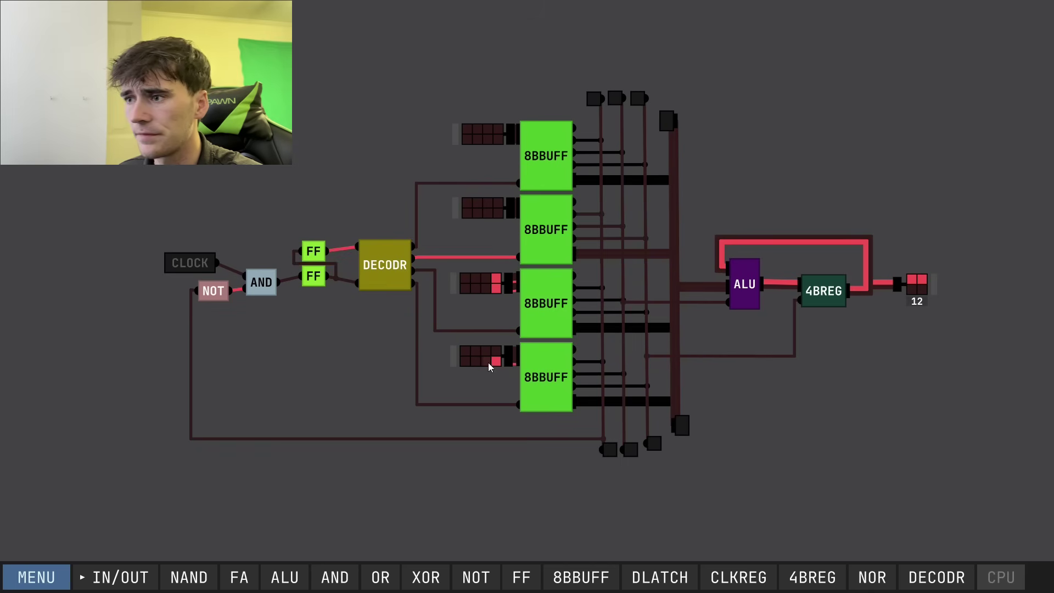
Step: Reprogram the lowest 8BBUFF input as value 1 and the third as the write bit only, with the halt bit set in the topmost input
left_click(495, 360)
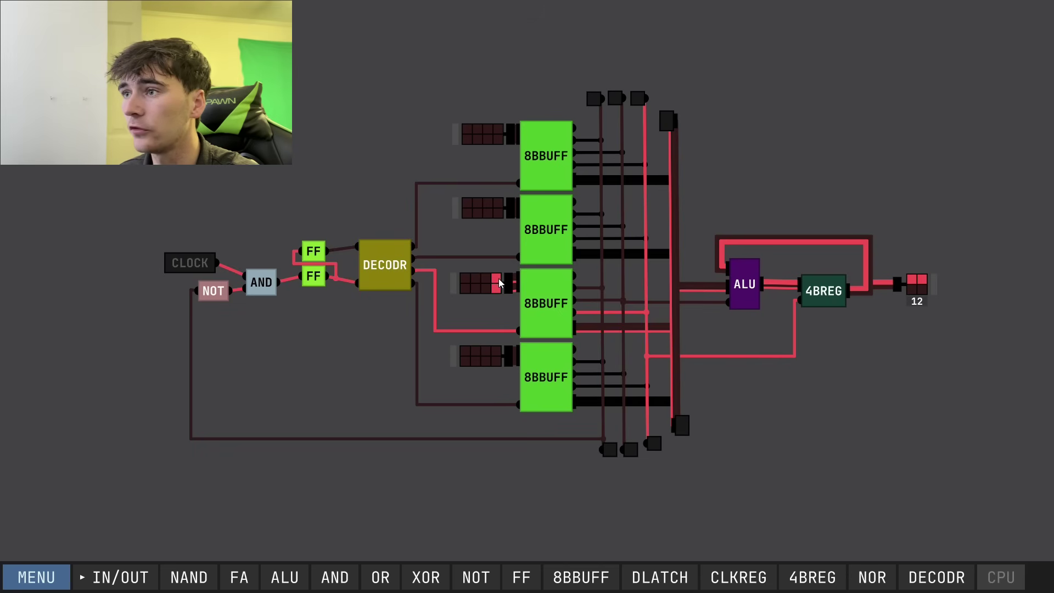
left_click(476, 131)
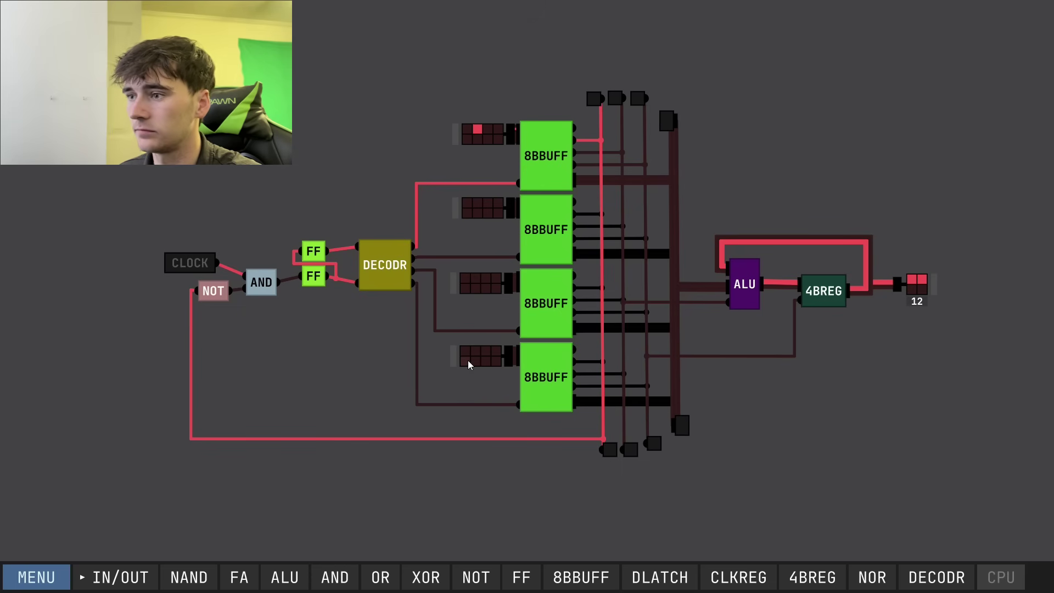
left_click(496, 352)
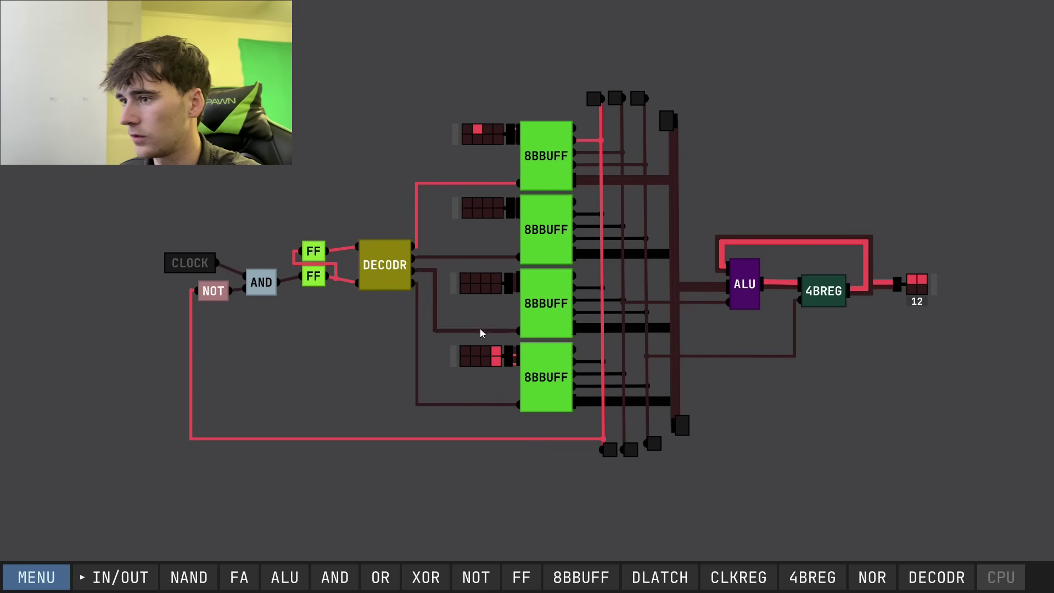
left_click(496, 352)
left_click(493, 280)
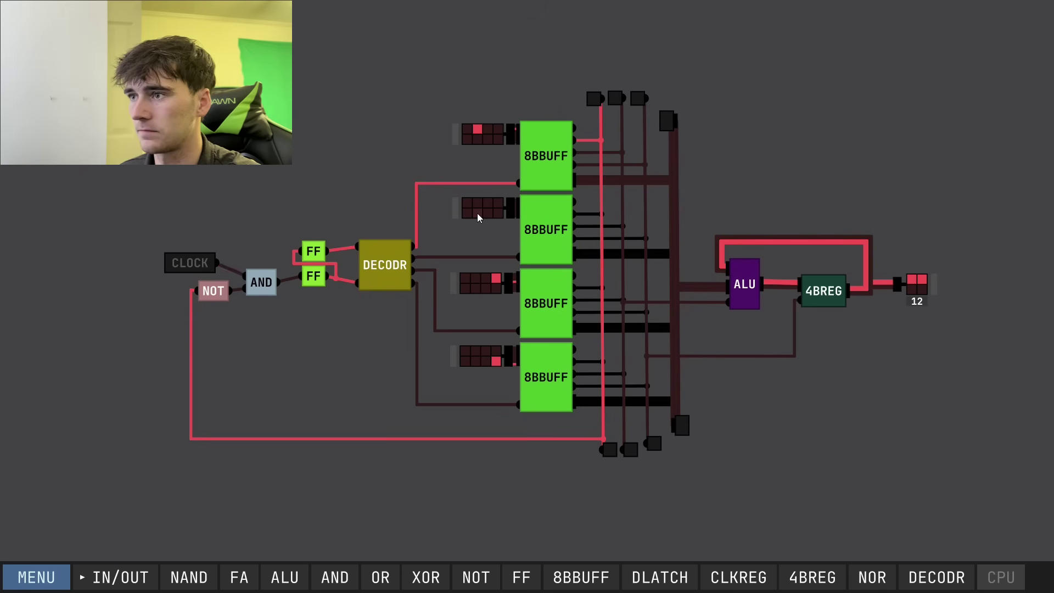
Step: Set the second 8BBUFF's input to value 4 and switch on the write and halt bits in the topmost input
left_click(498, 129)
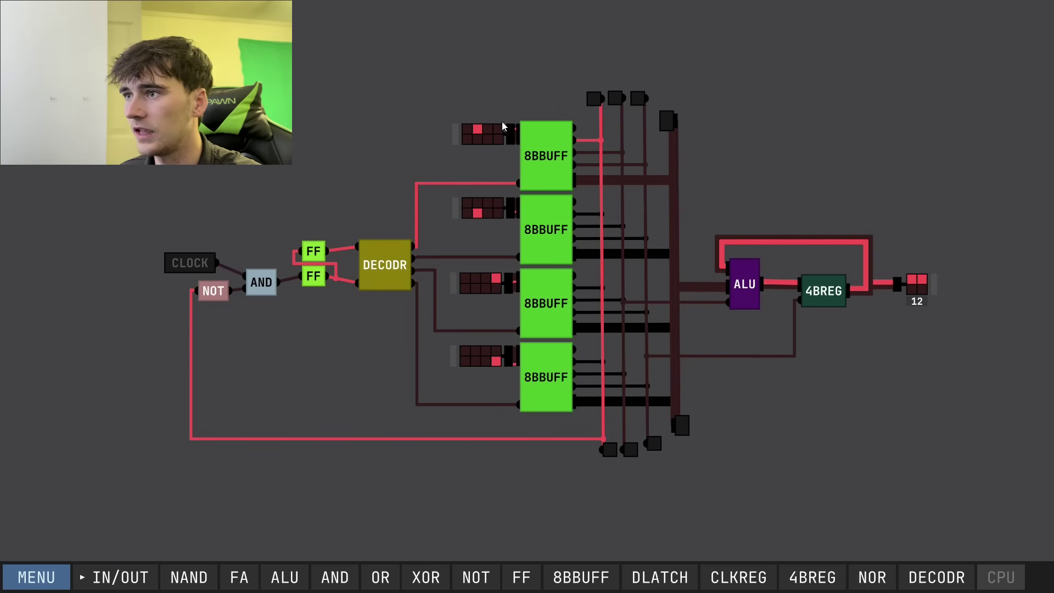
left_click(478, 129)
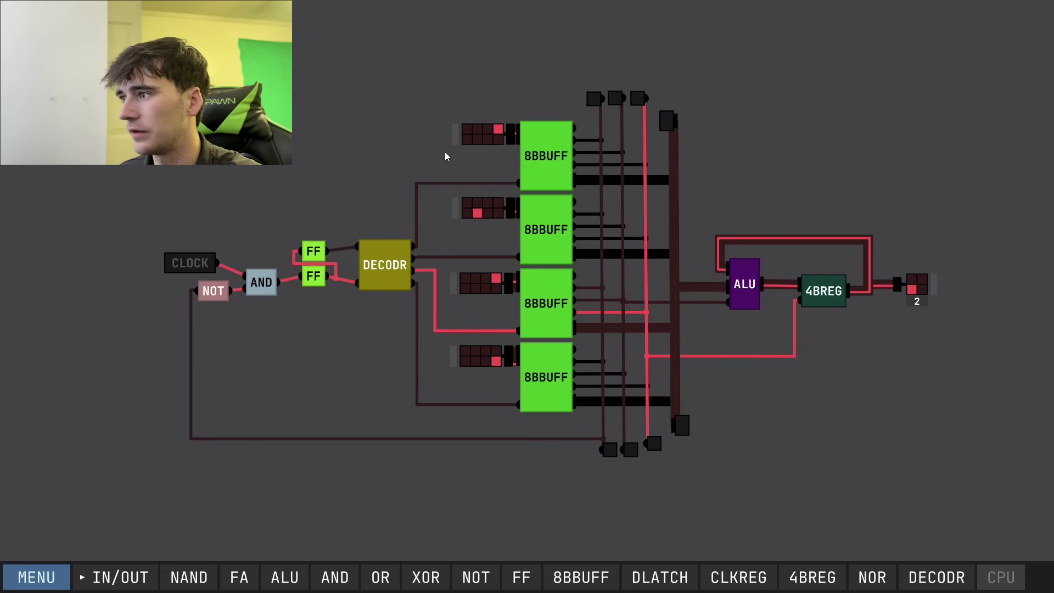
left_click(474, 130)
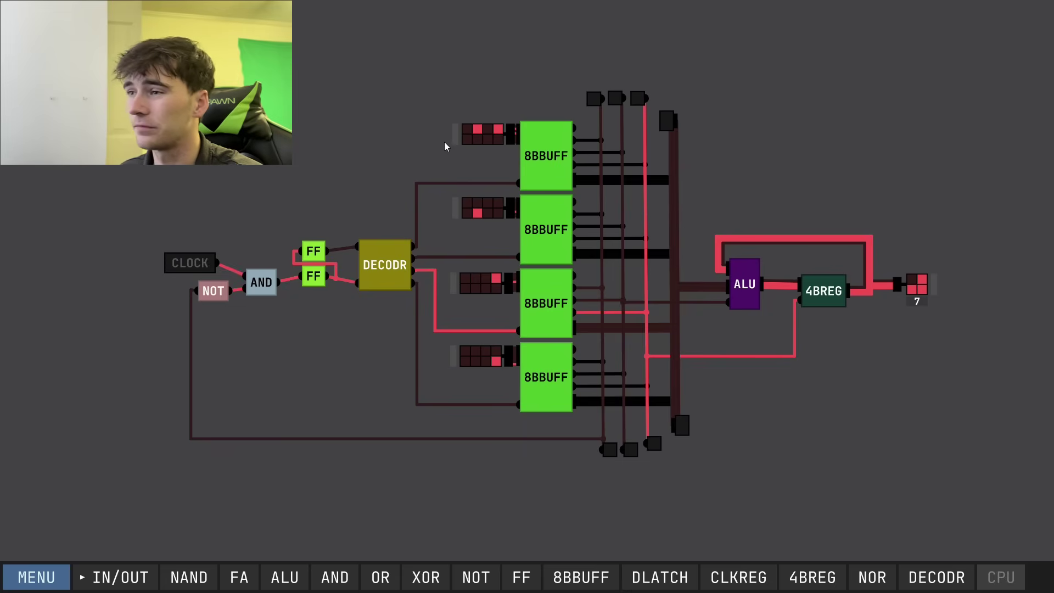